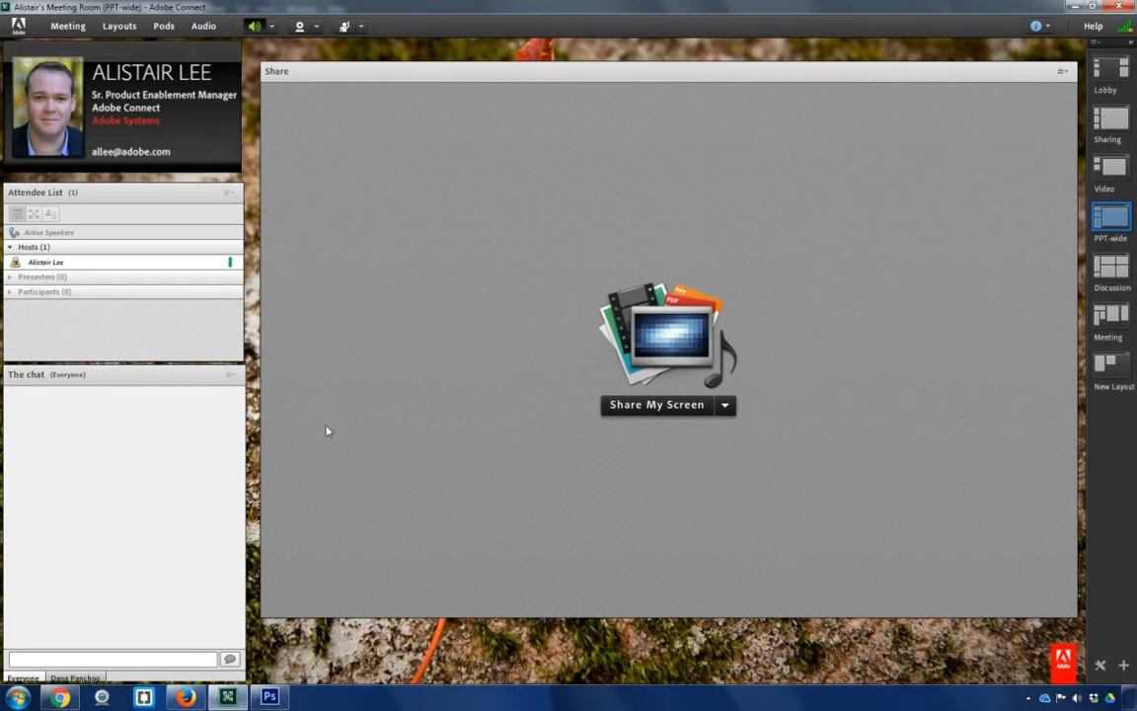
click(269, 697)
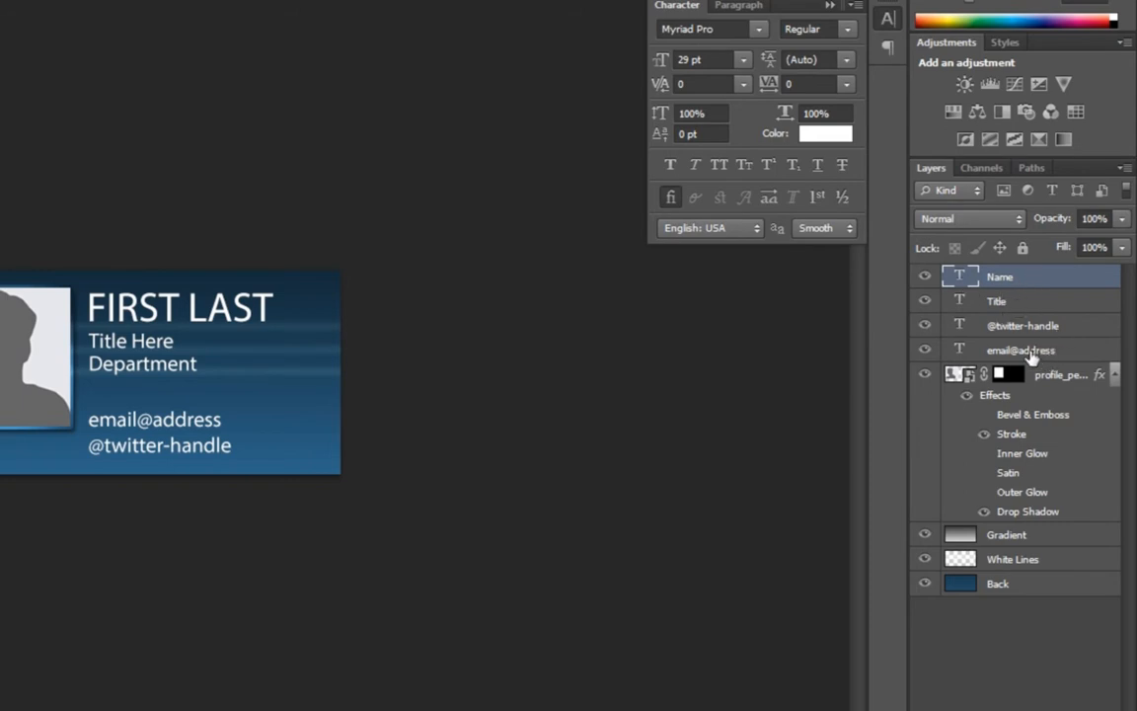
click(926, 326)
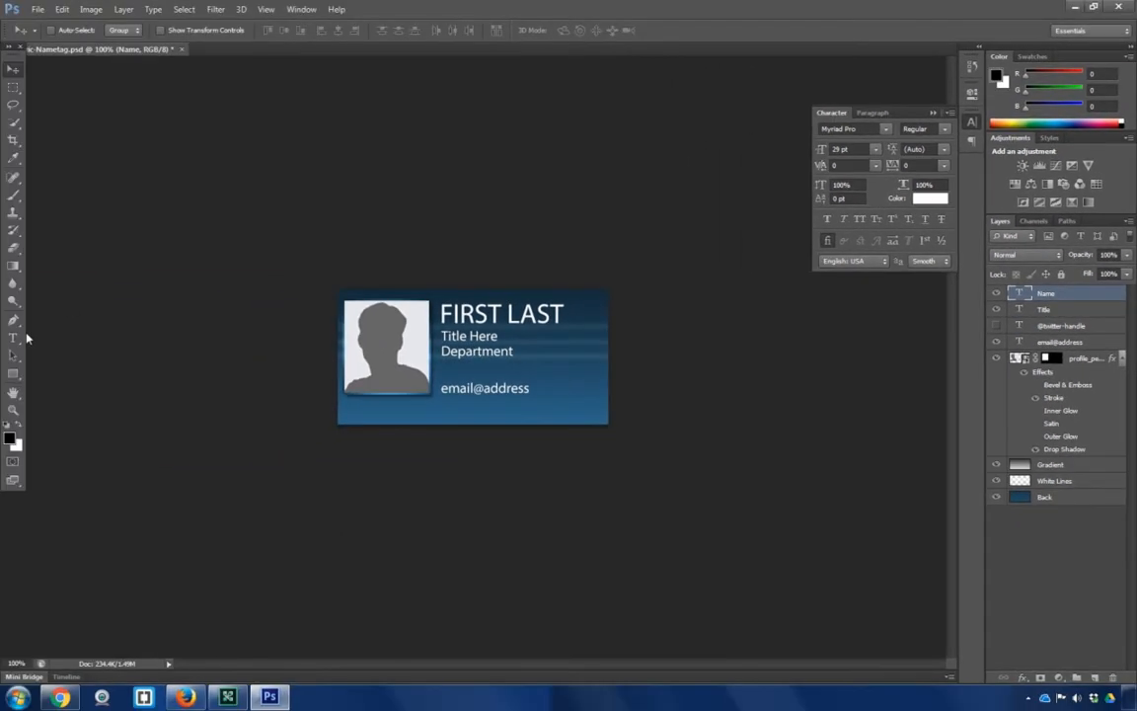
Replace the FIRST LAST placeholder with the participant's full name in capitals and commit the edit.
click(19, 340)
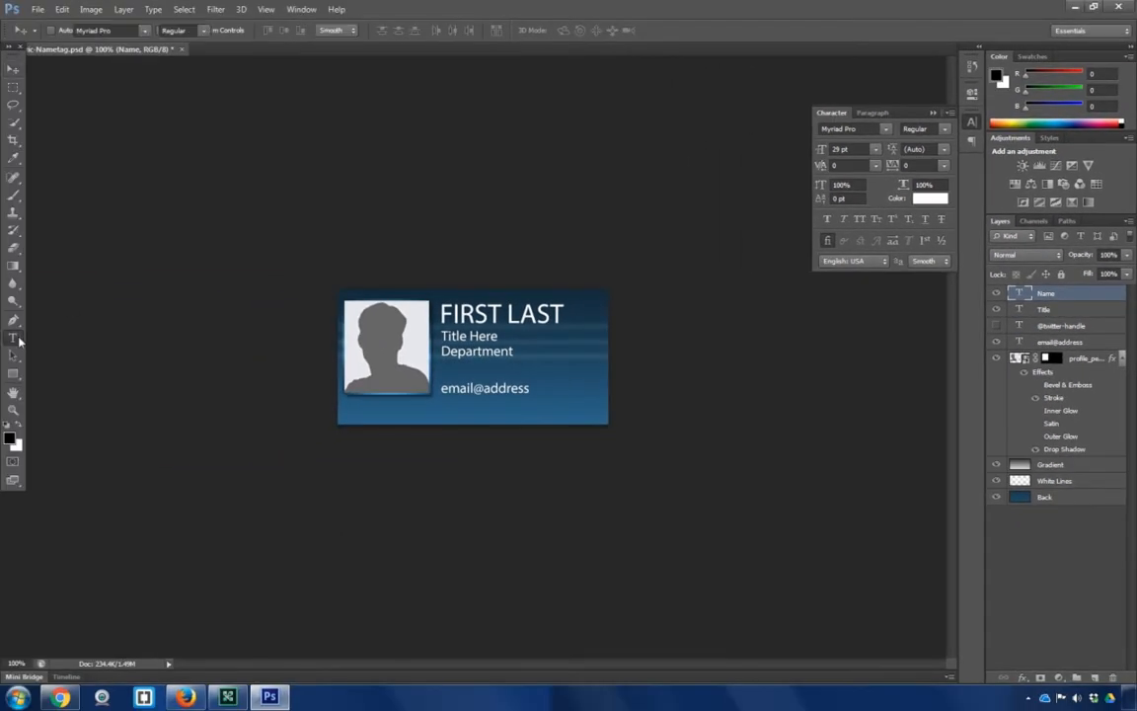
drag(451, 313, 572, 309)
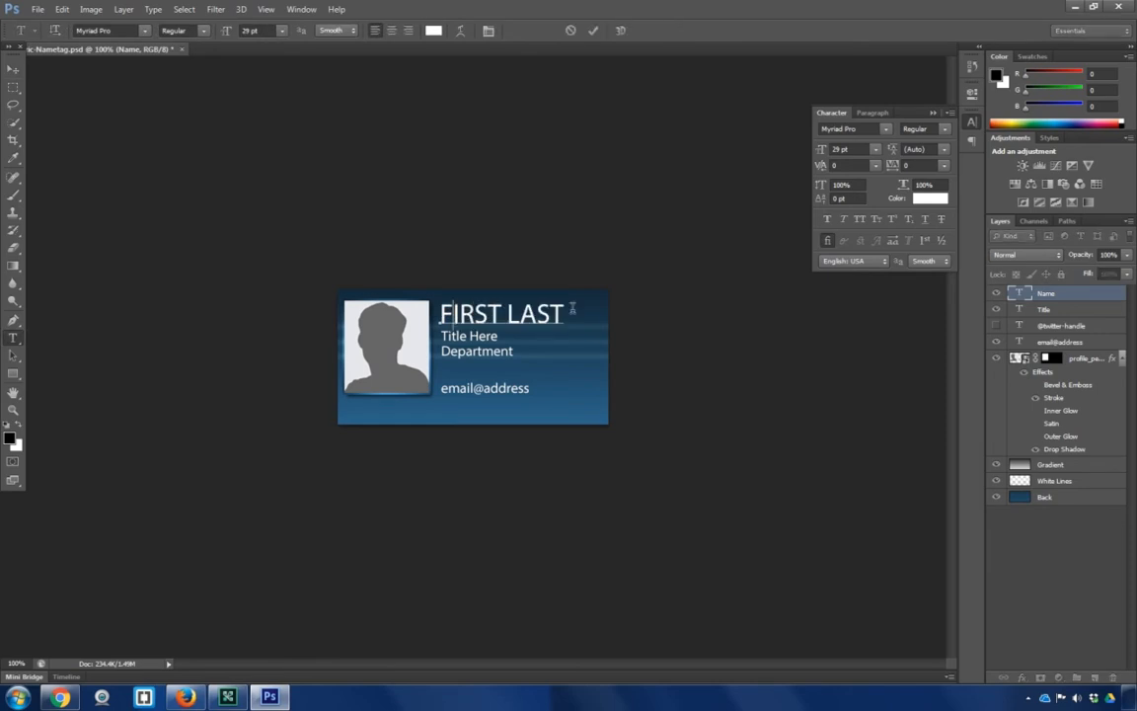
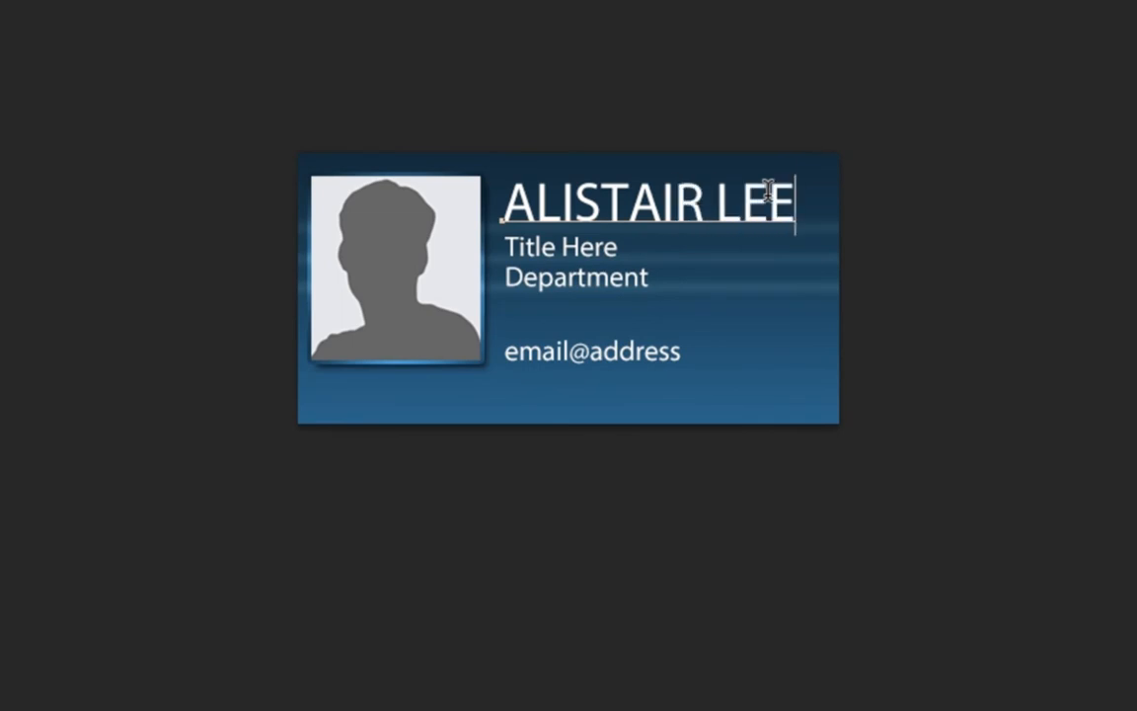
key(ctrl+Return)
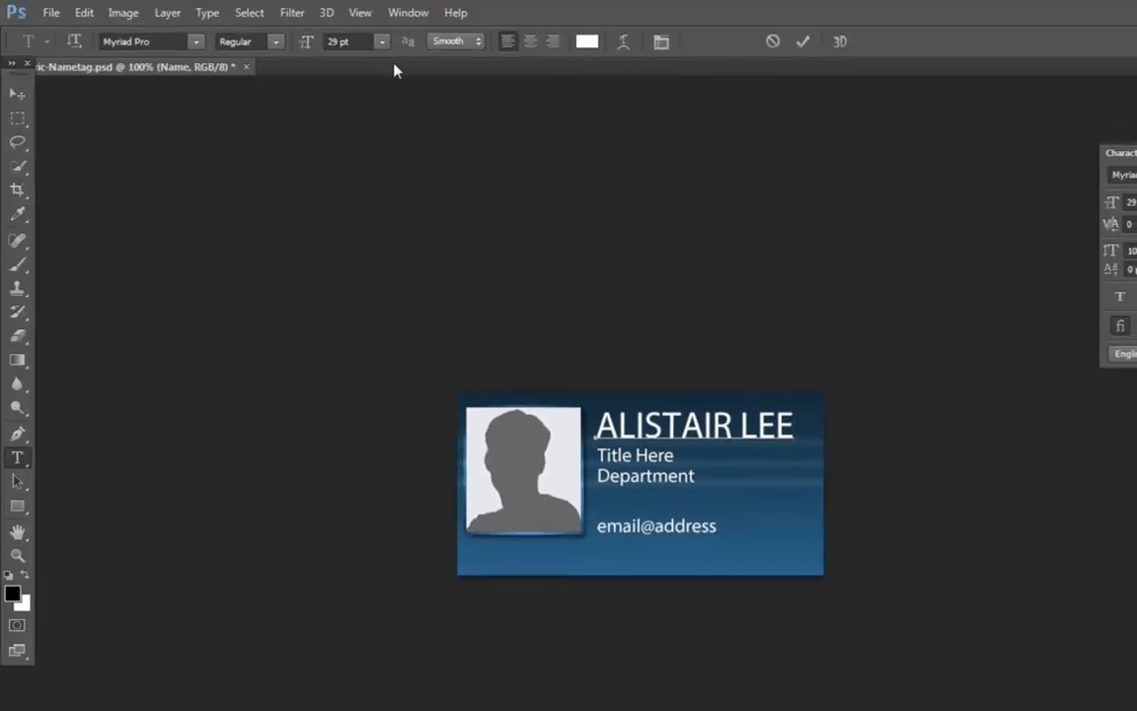
click(663, 44)
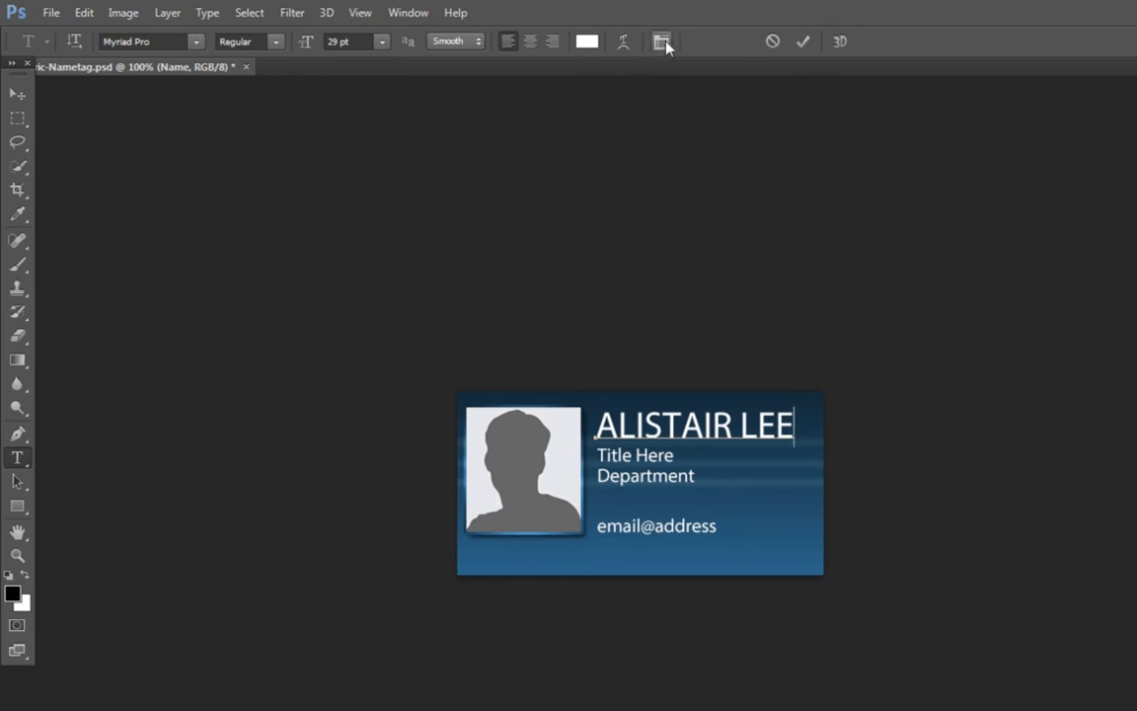
click(805, 42)
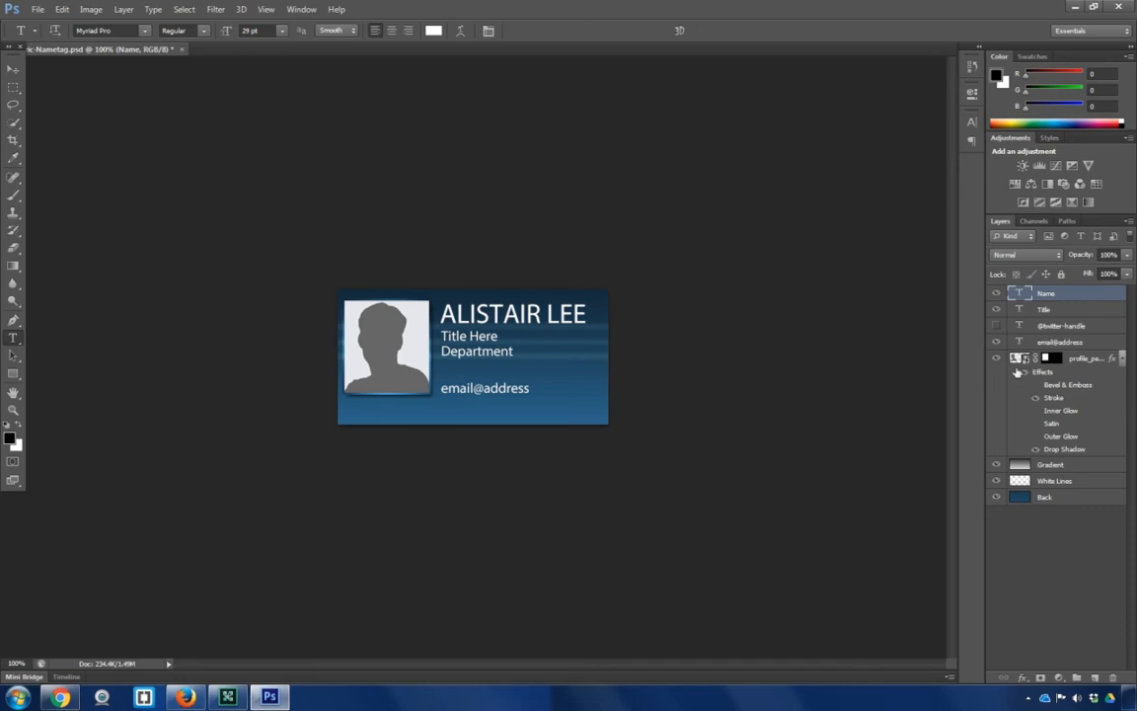
Place the alistair-260x320.jpg headshot above the profile_person_generic placeholder layer.
click(1074, 363)
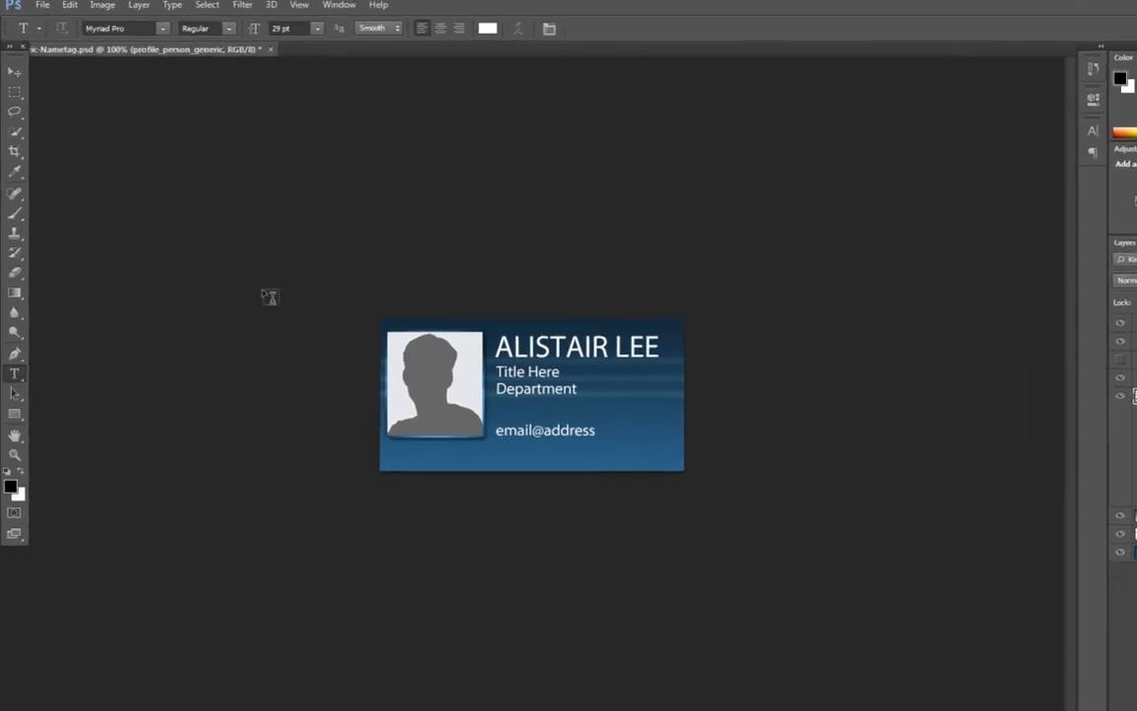
click(58, 4)
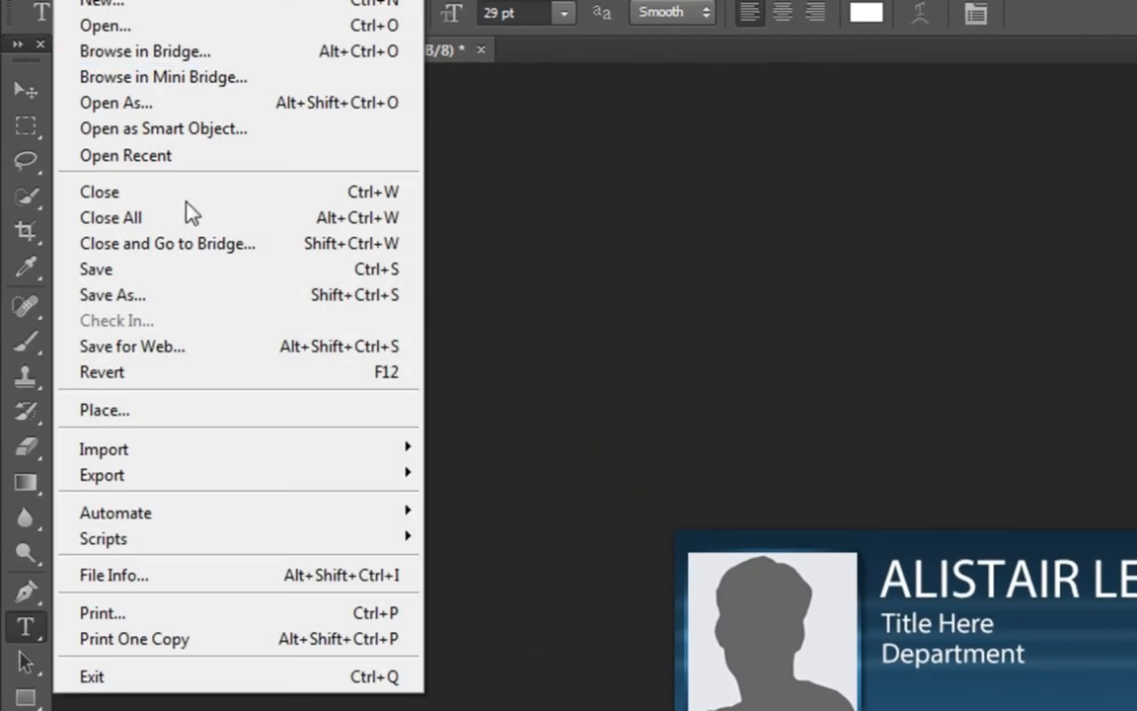
click(255, 413)
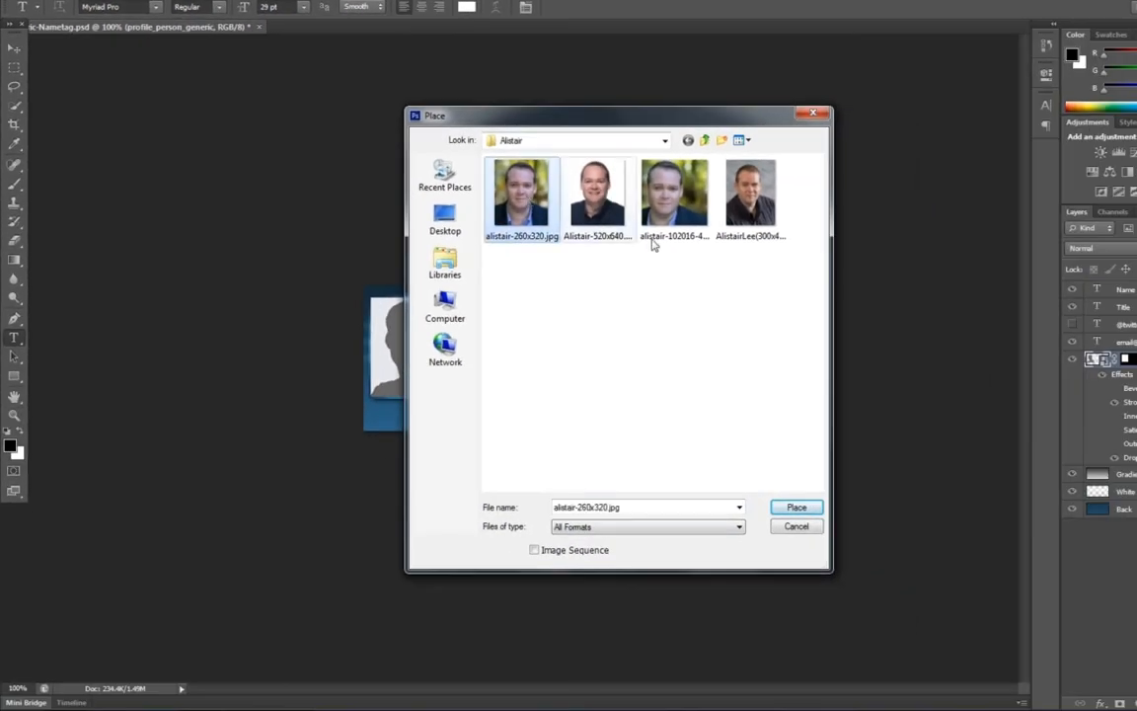
click(794, 508)
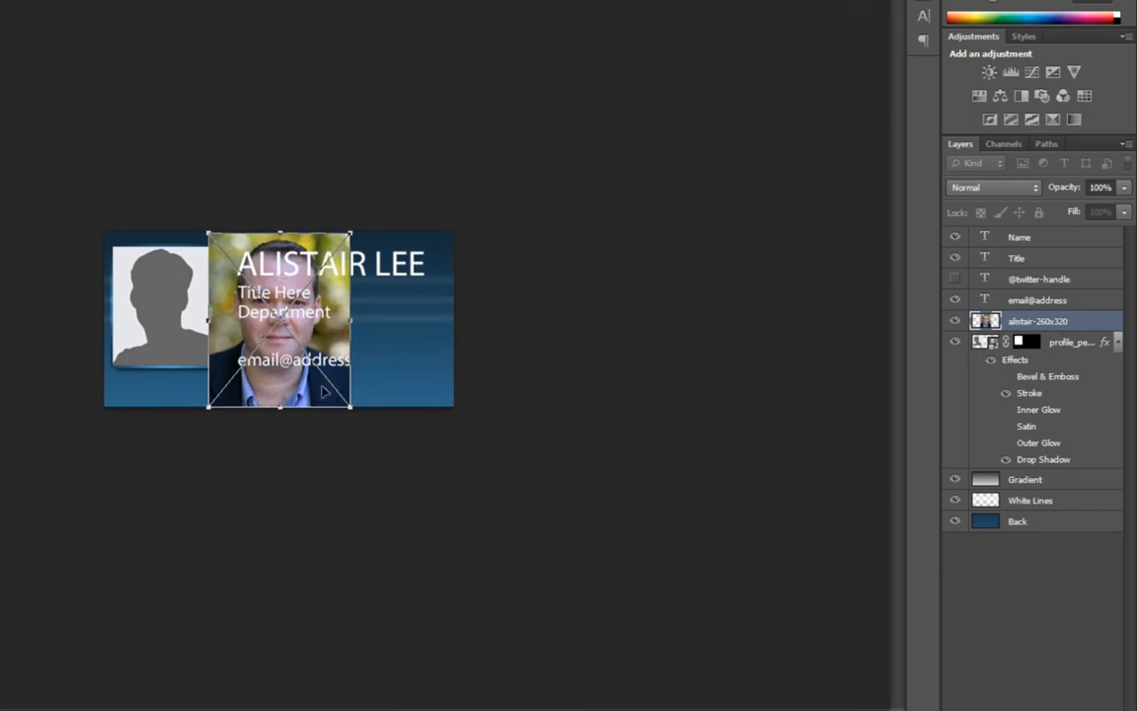
Move and nudge the headshot over the left silhouette placeholder, then commit the placement.
drag(296, 391, 232, 391)
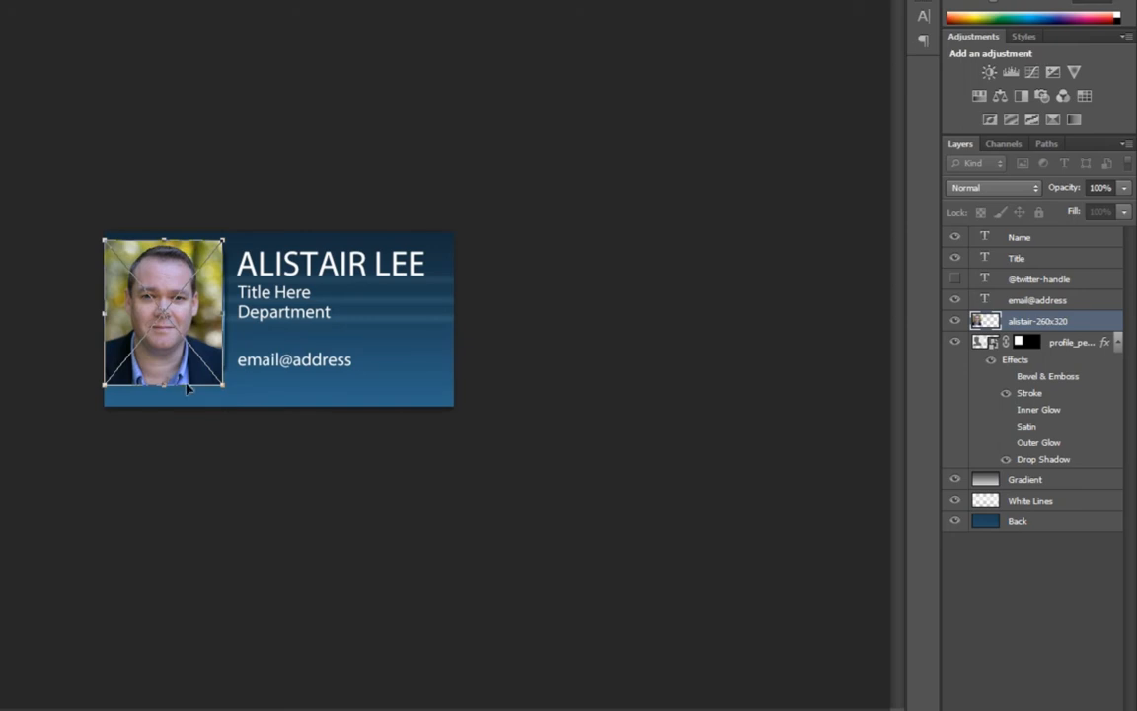
drag(153, 333, 172, 367)
key(Left)
key(Left)
key(Left)
key(Left)
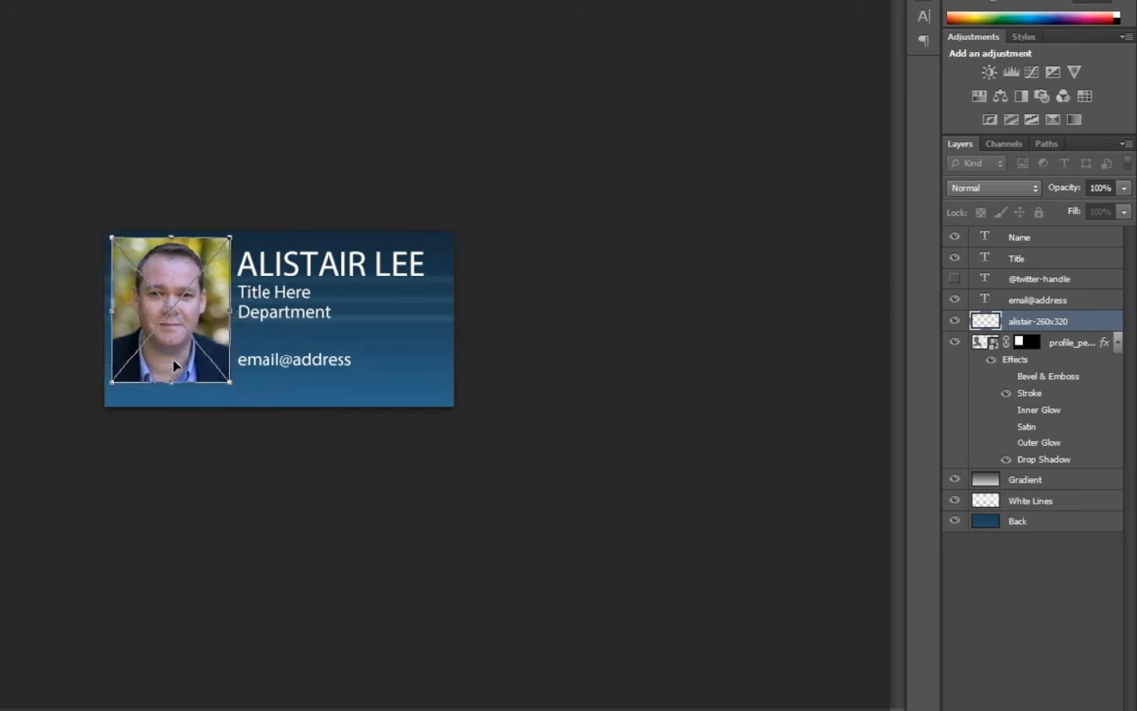
key(Left)
key(Left)
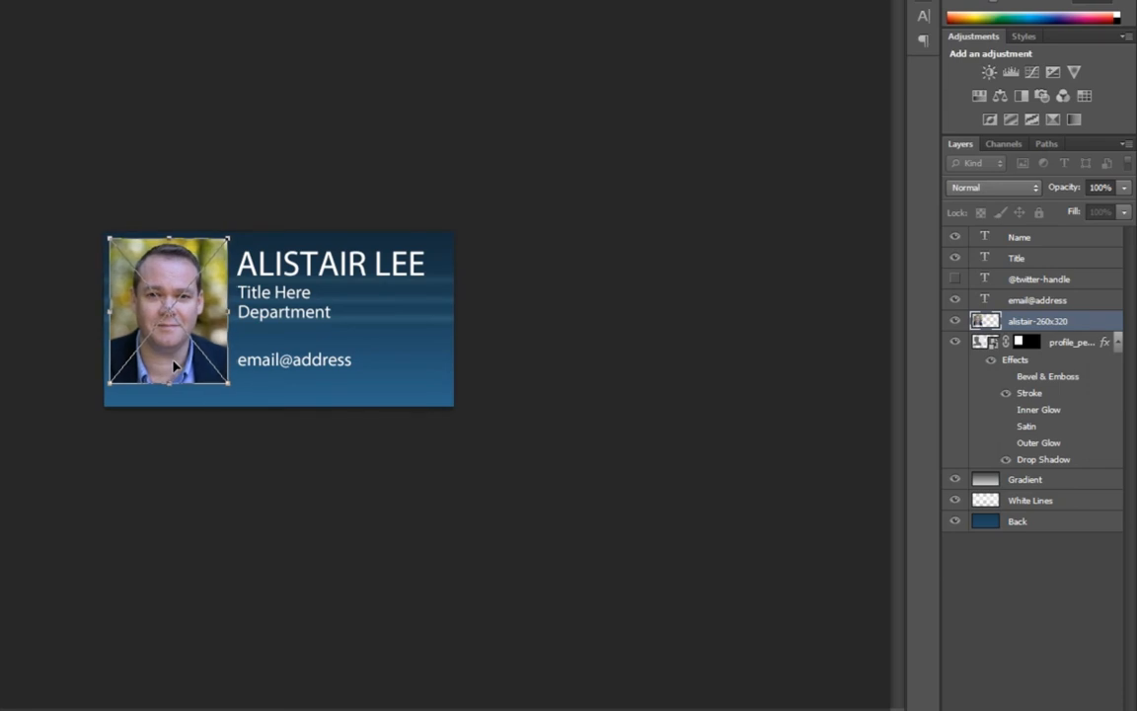
key(Return)
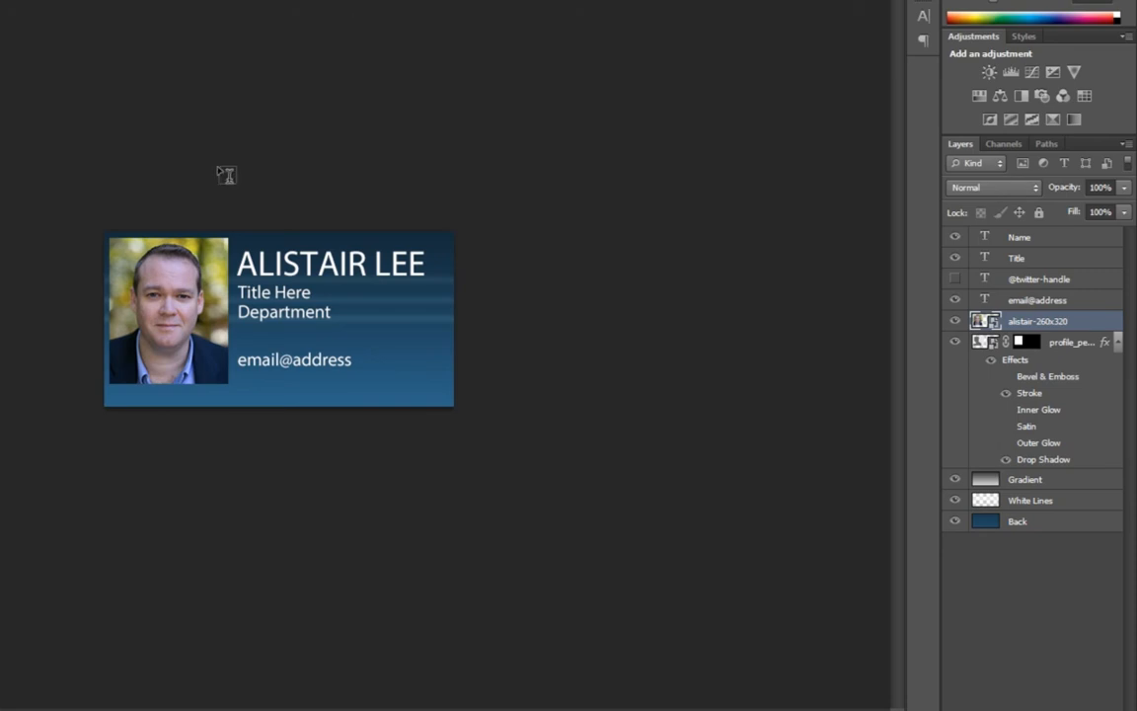
Clip the headshot photo layer to the profile picture shape and return to the Move tool.
right_click(1079, 329)
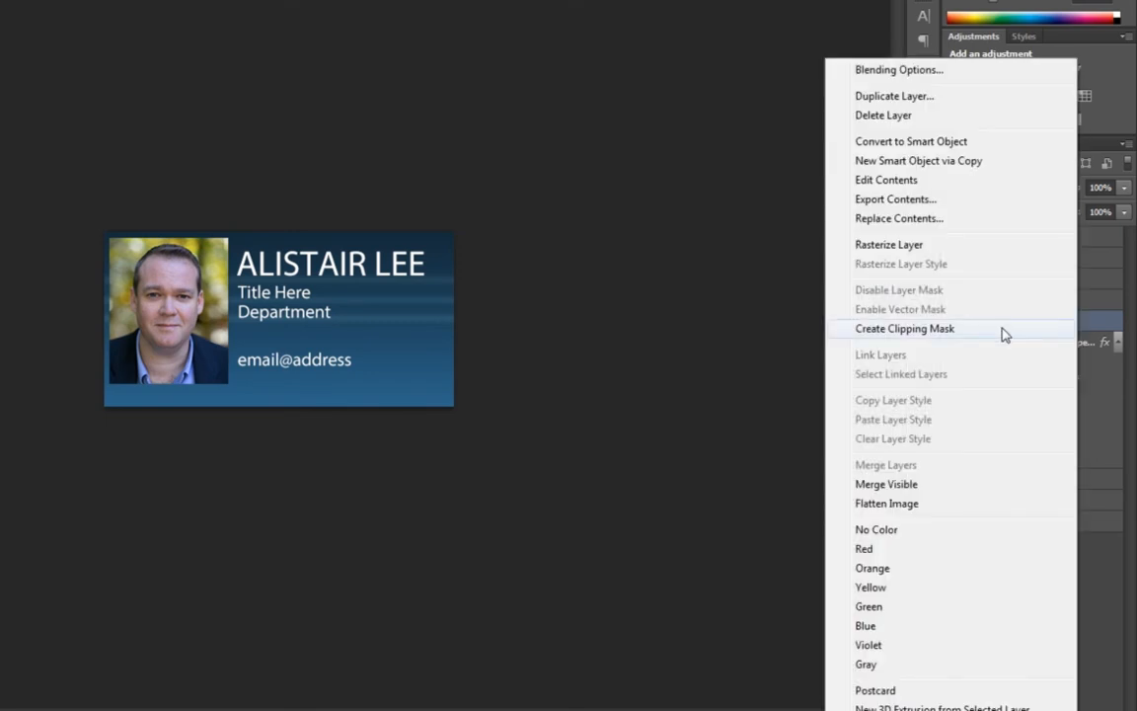
click(1006, 336)
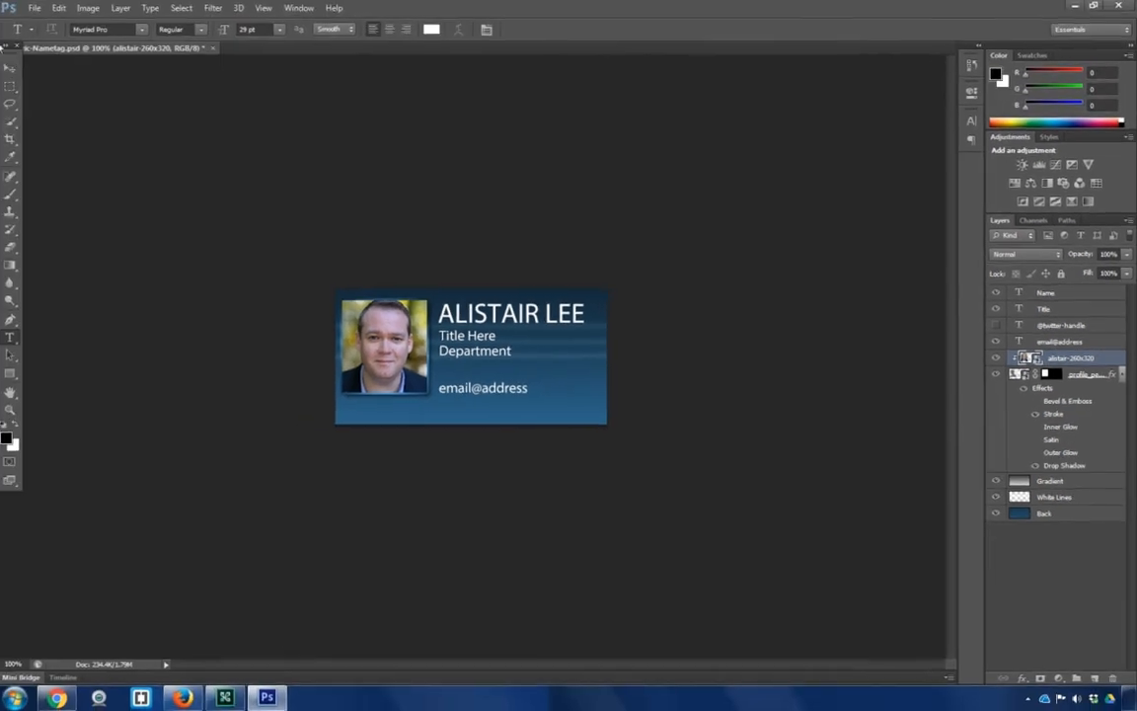
click(15, 71)
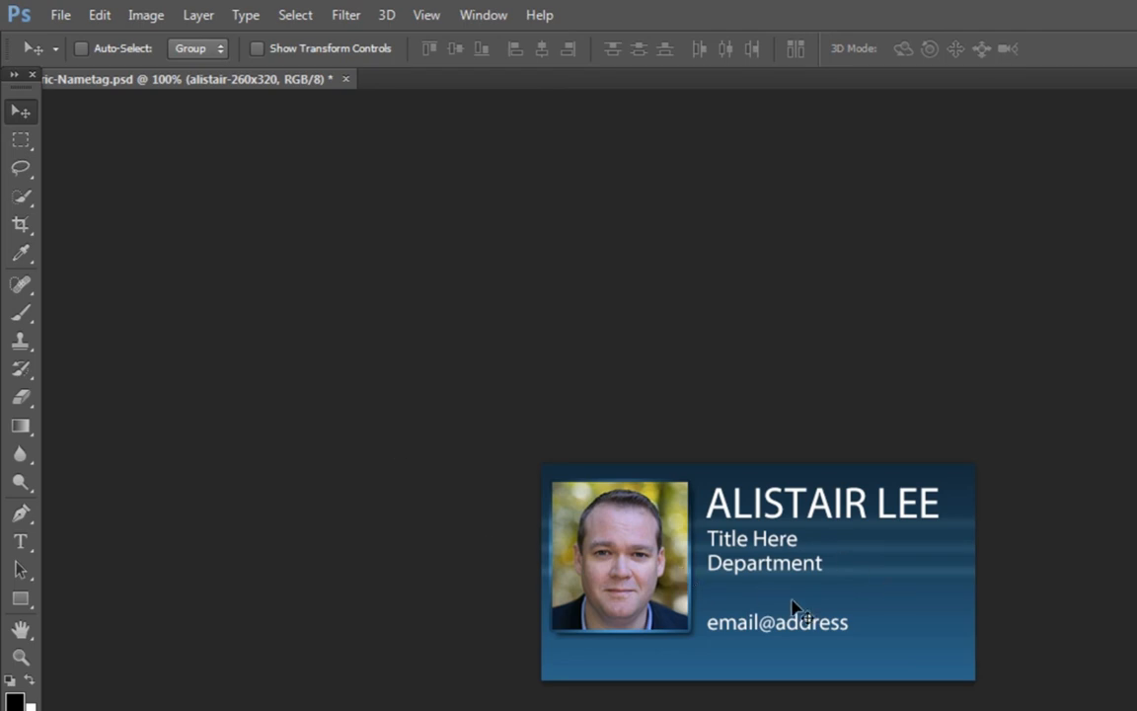
Export the nametag with Save for Web as a quality-90 JPEG to the Desktop.
click(99, 14)
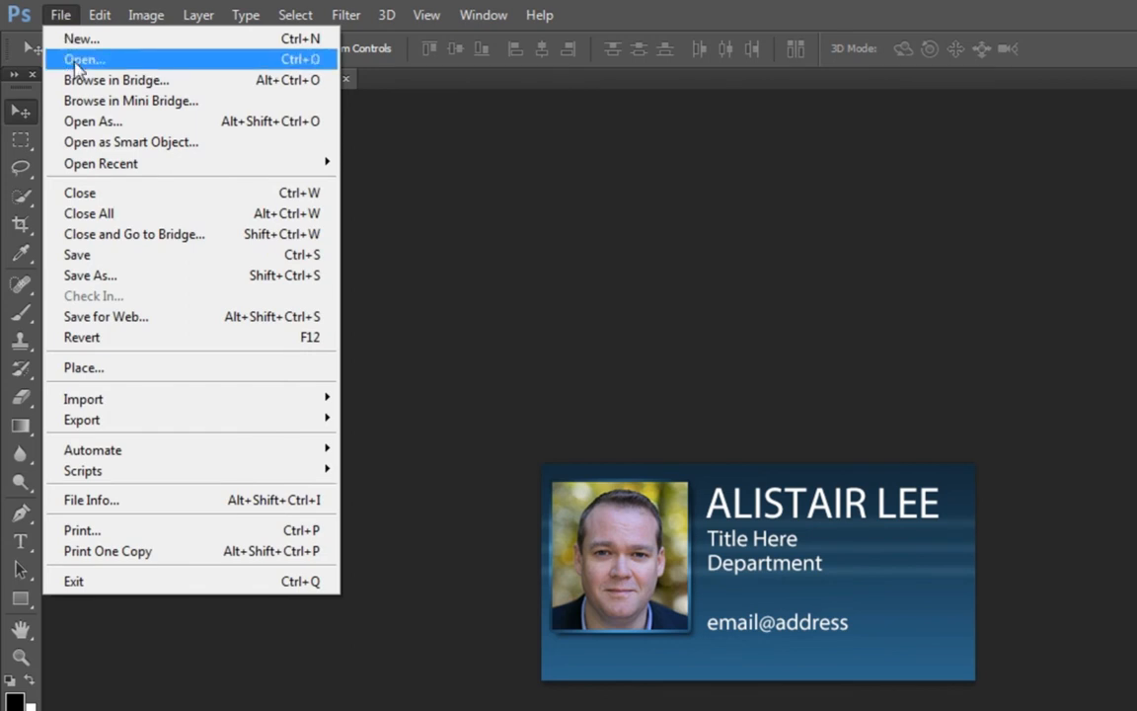
click(74, 317)
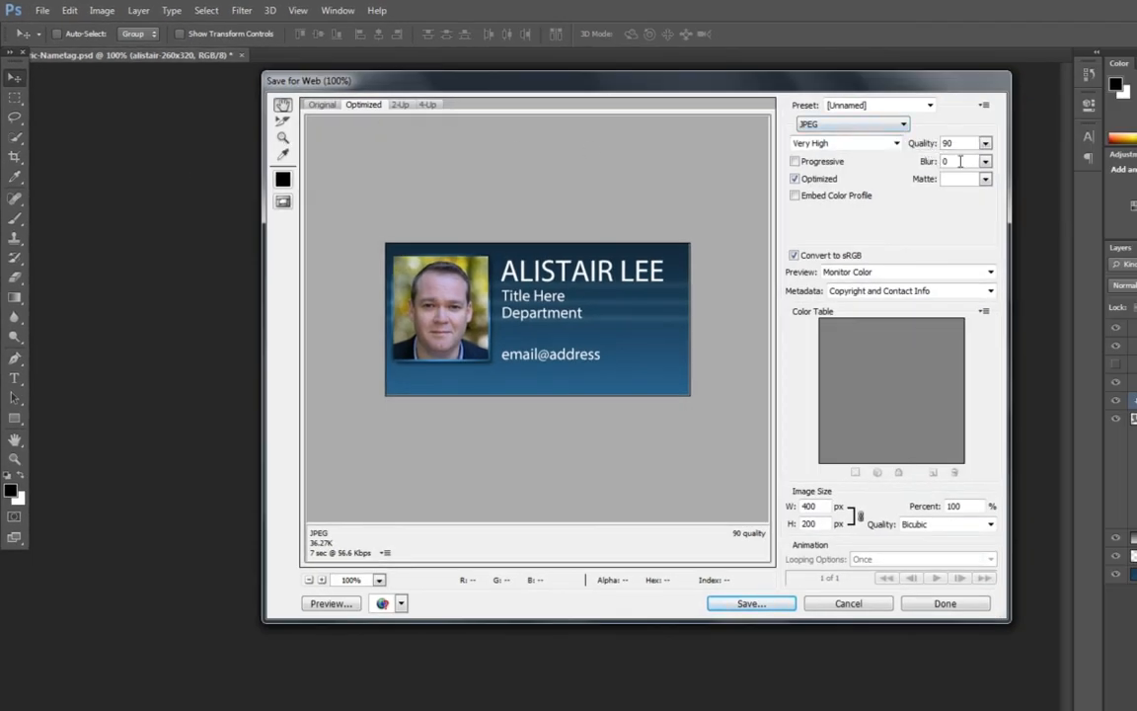
click(749, 603)
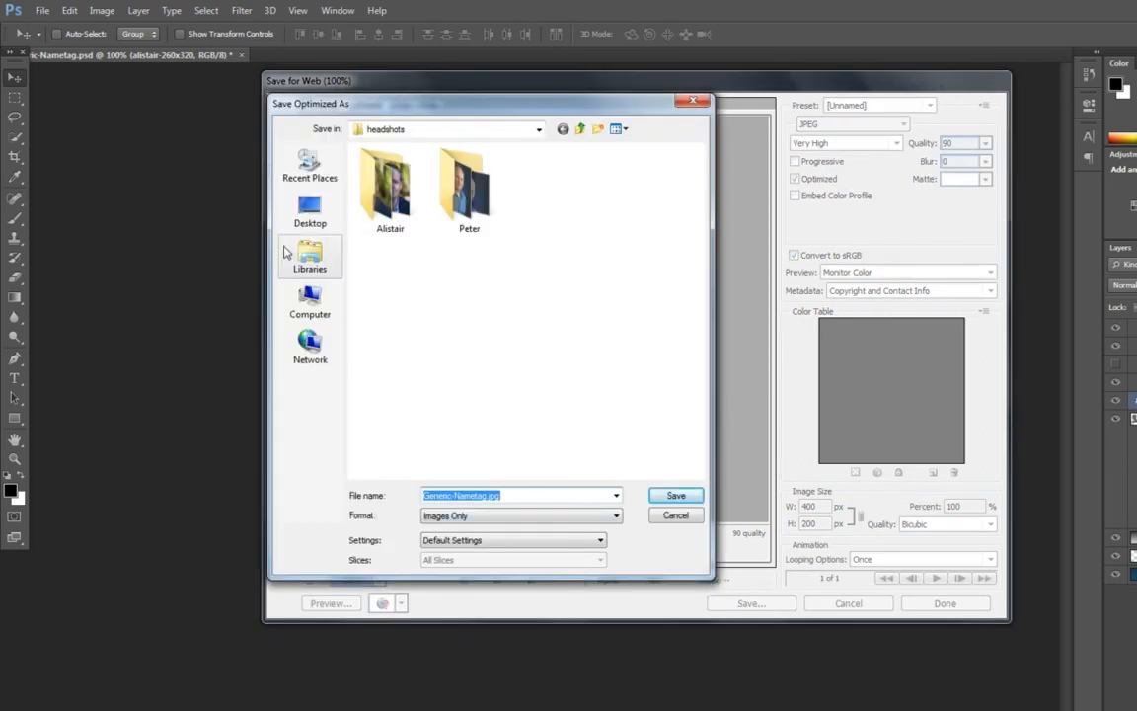
click(308, 212)
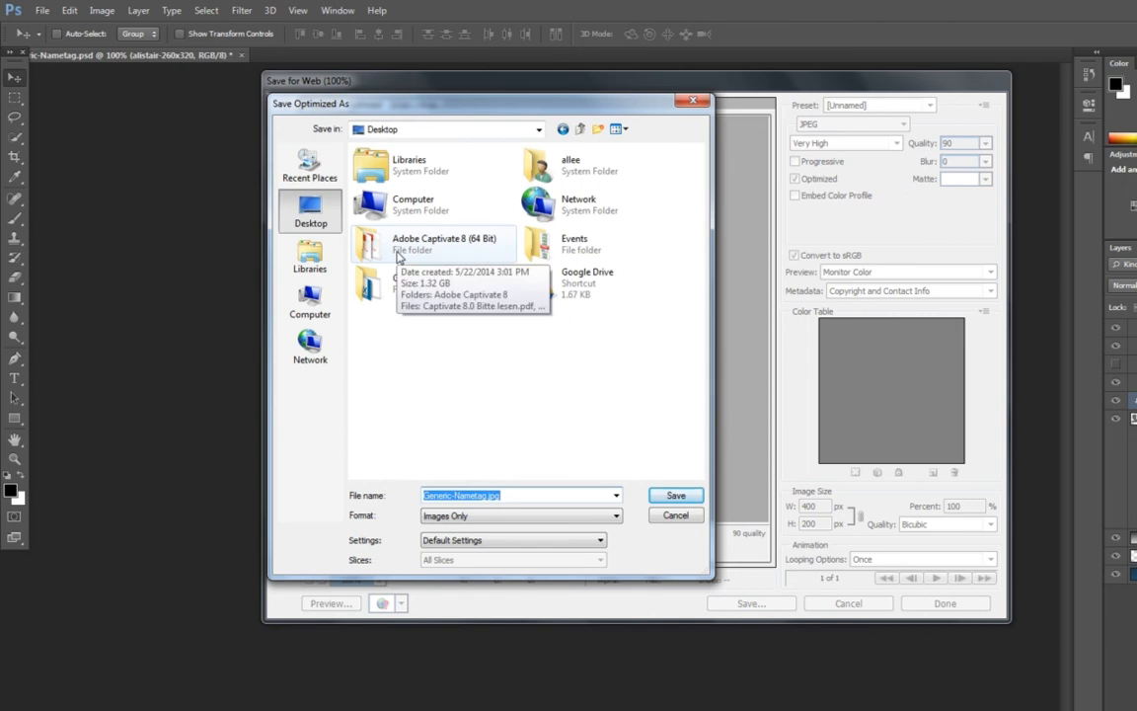
text(aLIS)
key(BackSpace)
key(BackSpace)
key(BackSpace)
text(listair-nametag)
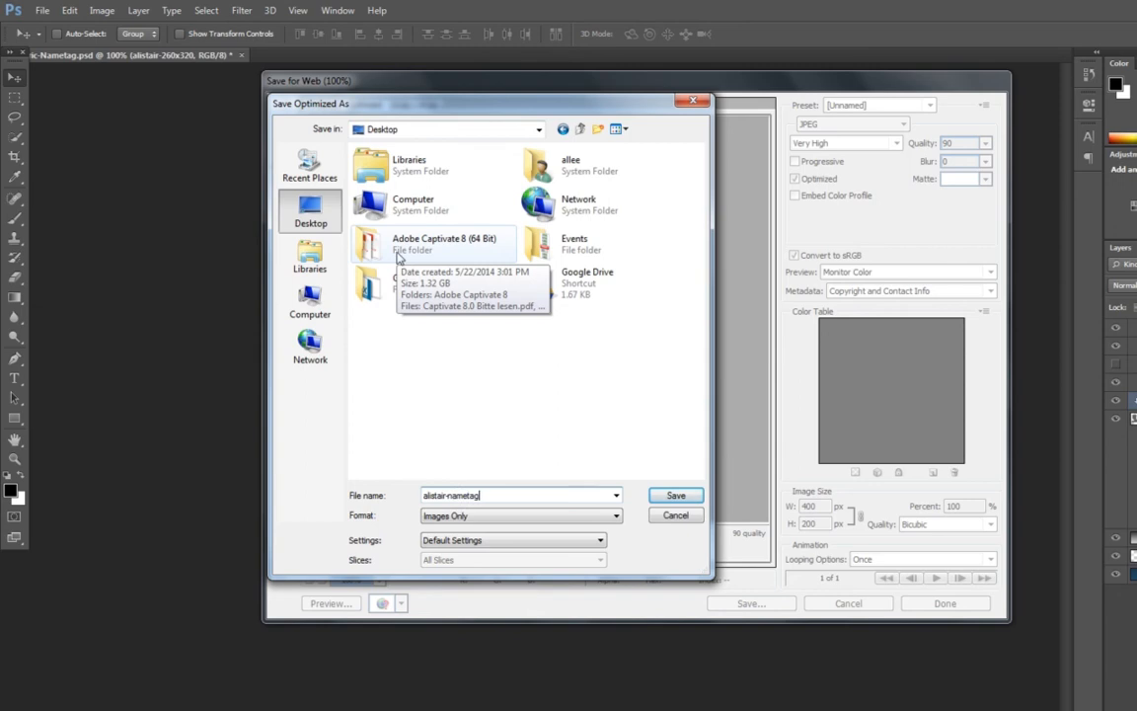
key(Return)
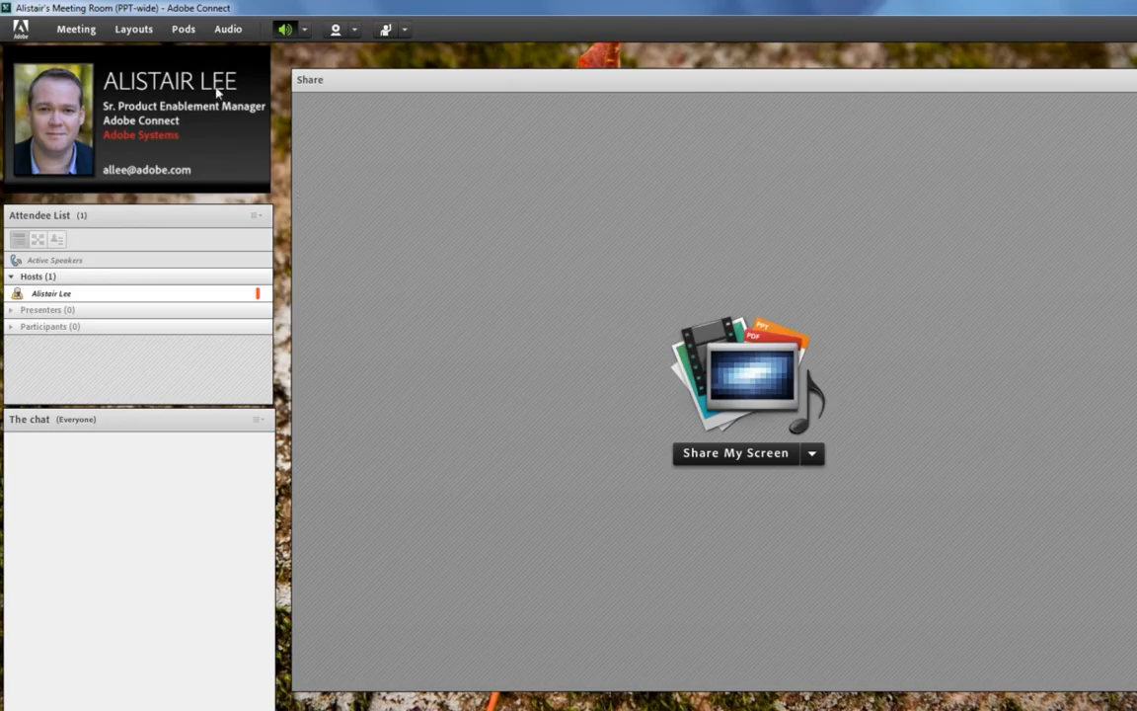
Add a new share pod, move it to the top left and shrink it to a small slot.
click(184, 29)
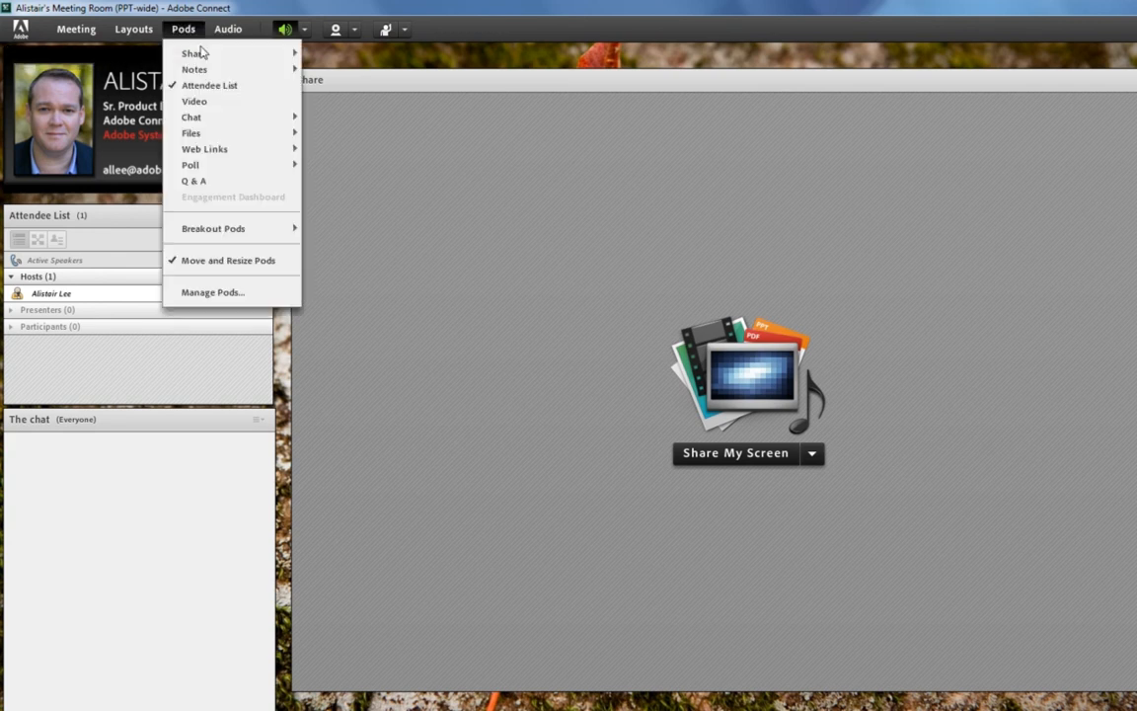
mouse_move(197, 52)
click(350, 61)
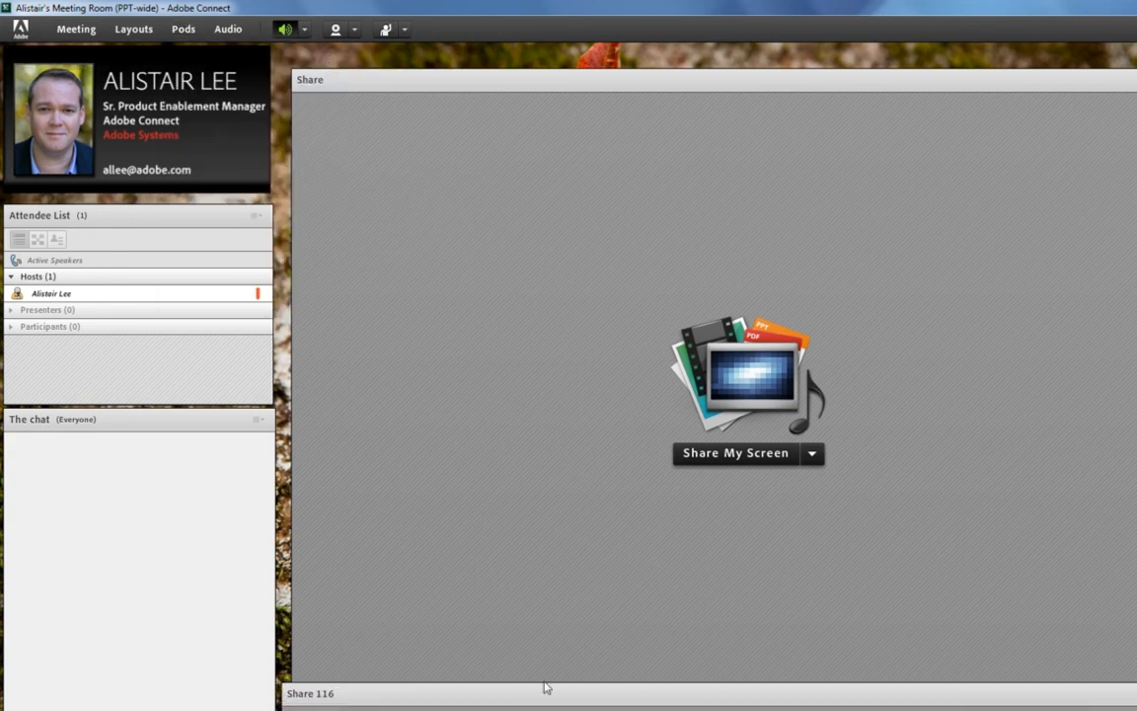
drag(534, 693, 264, 51)
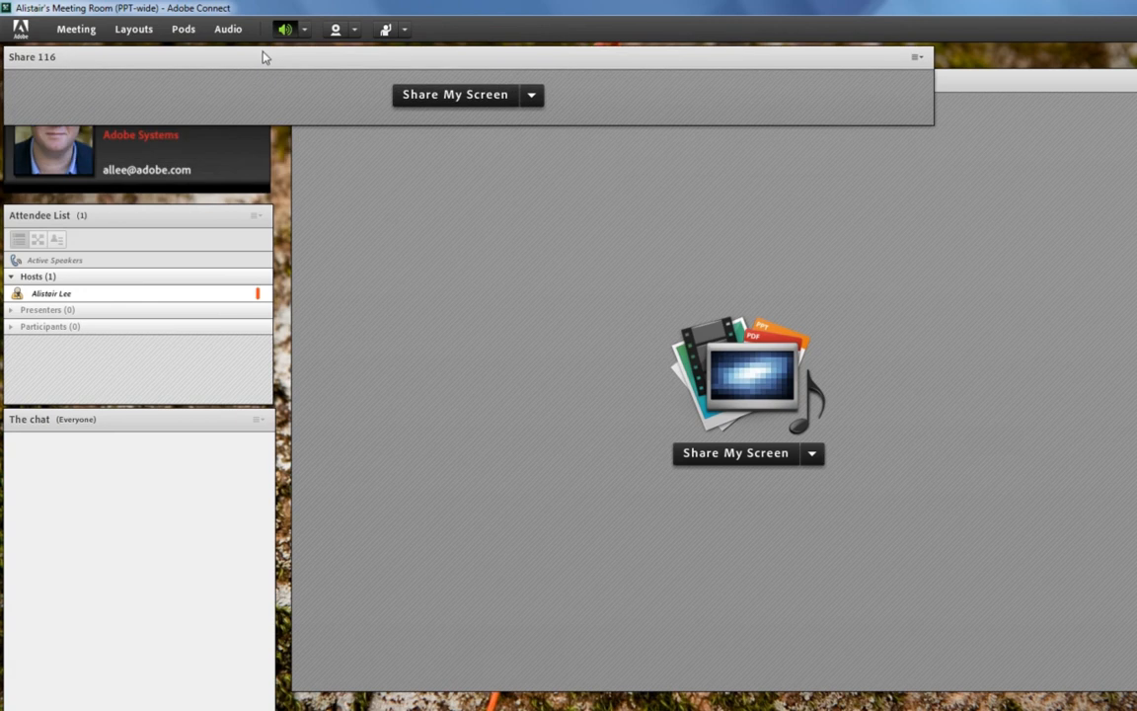
drag(935, 126, 274, 198)
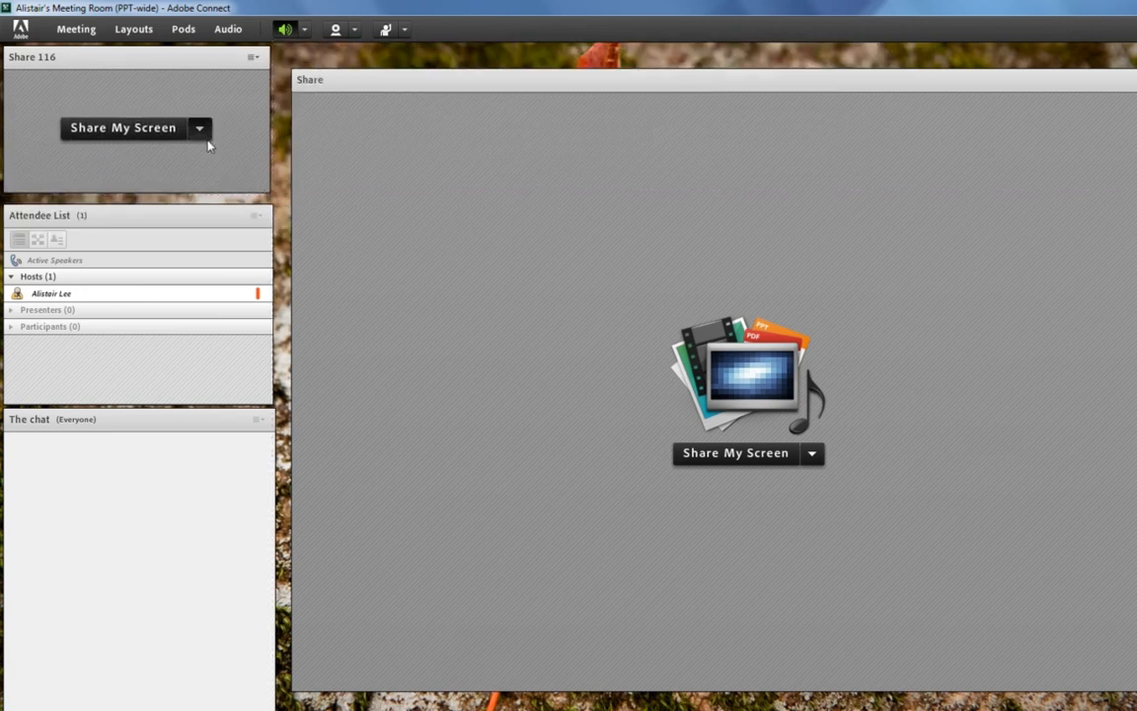
Share alistair-nametag.jpg from the Desktop in the new pod and hide its title bar.
click(200, 133)
click(197, 171)
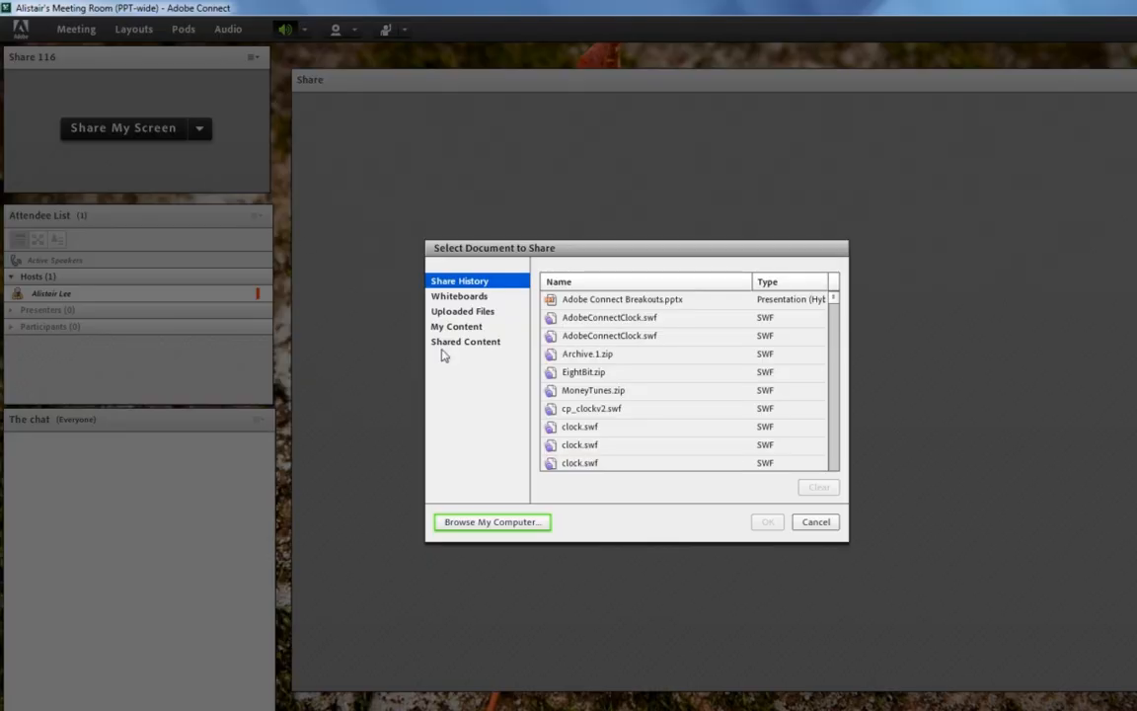
click(494, 521)
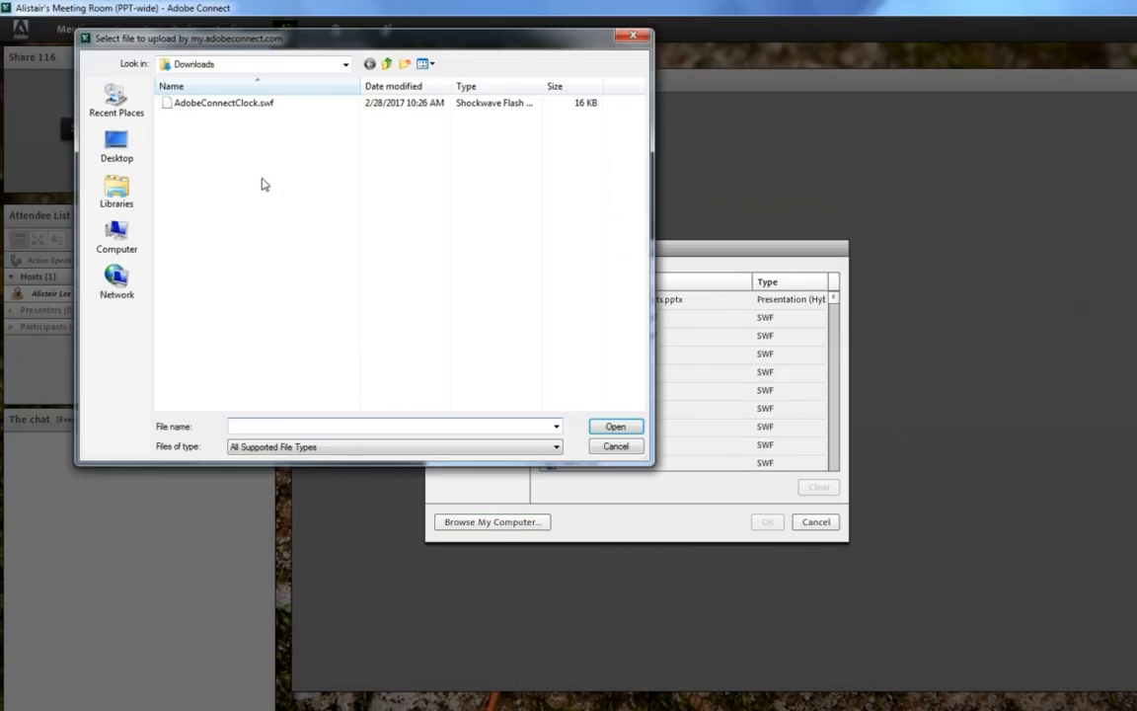
click(116, 146)
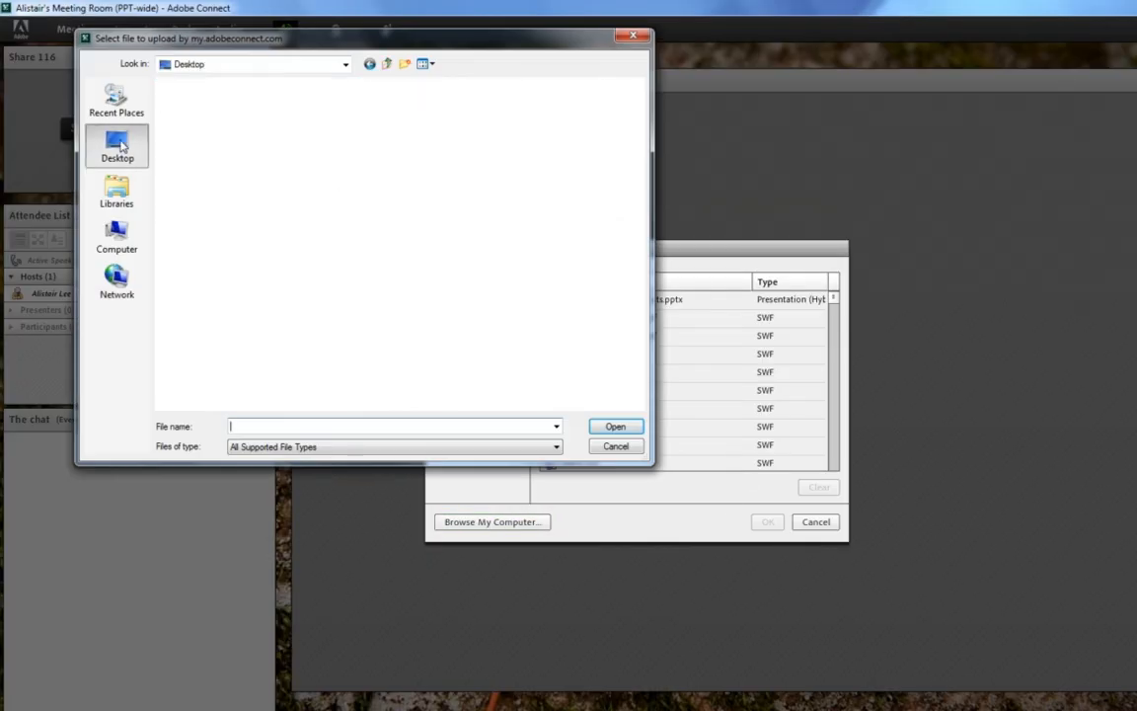
click(400, 217)
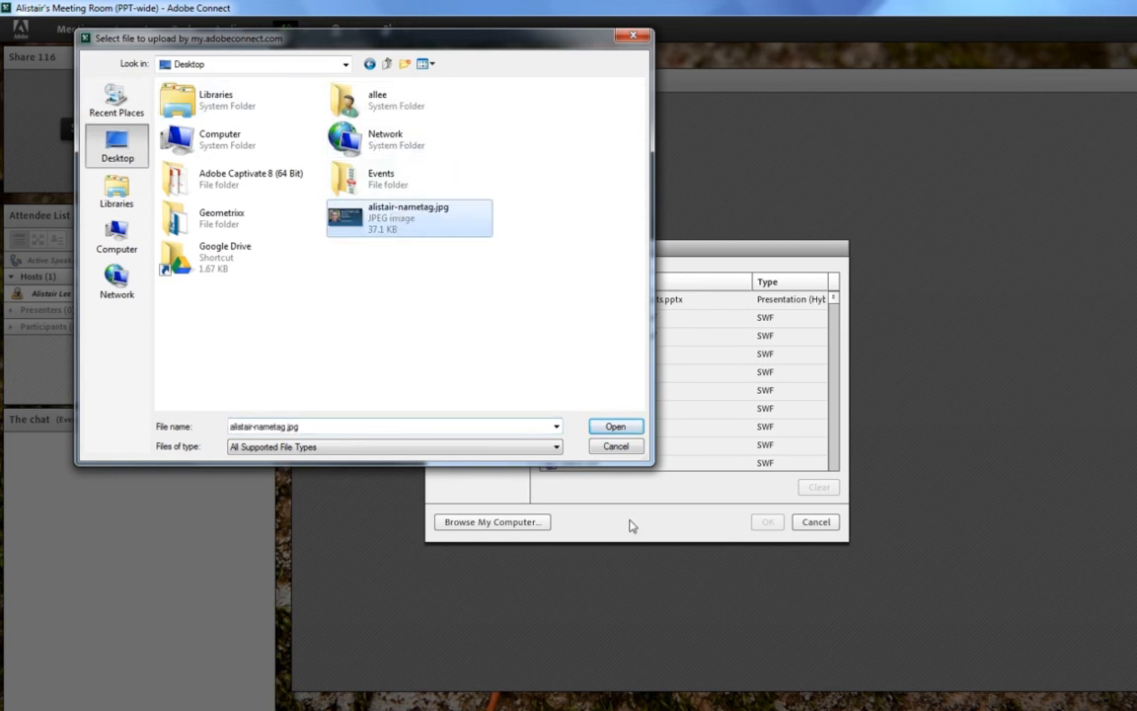
click(615, 428)
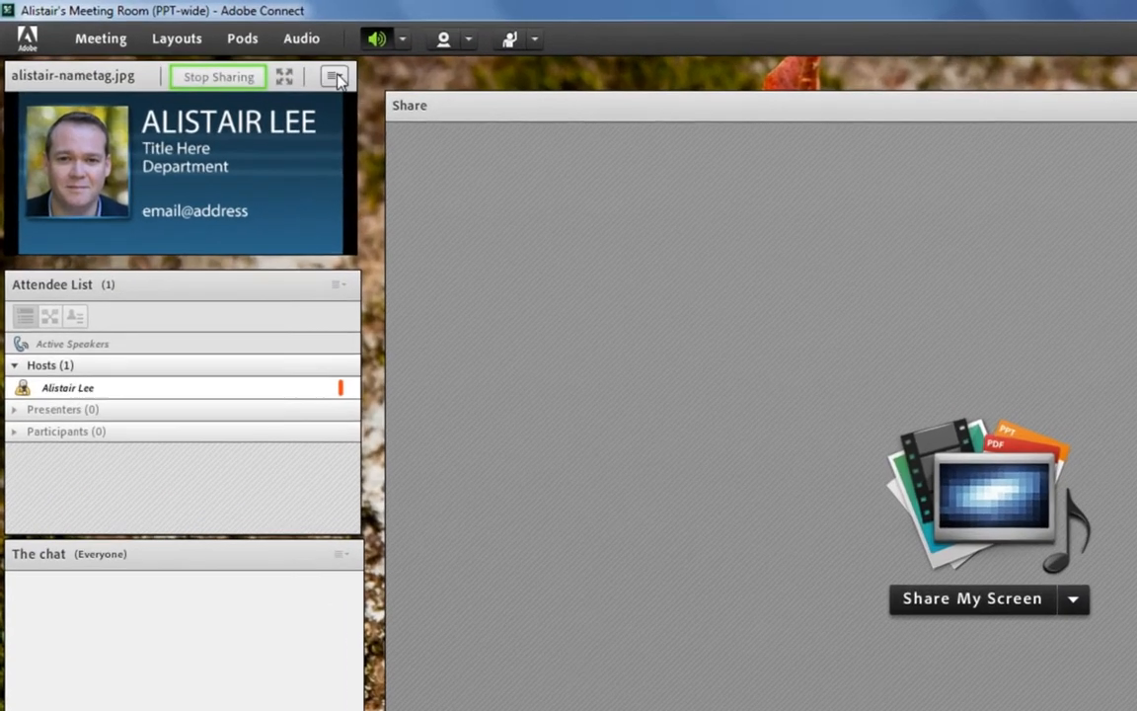
click(253, 57)
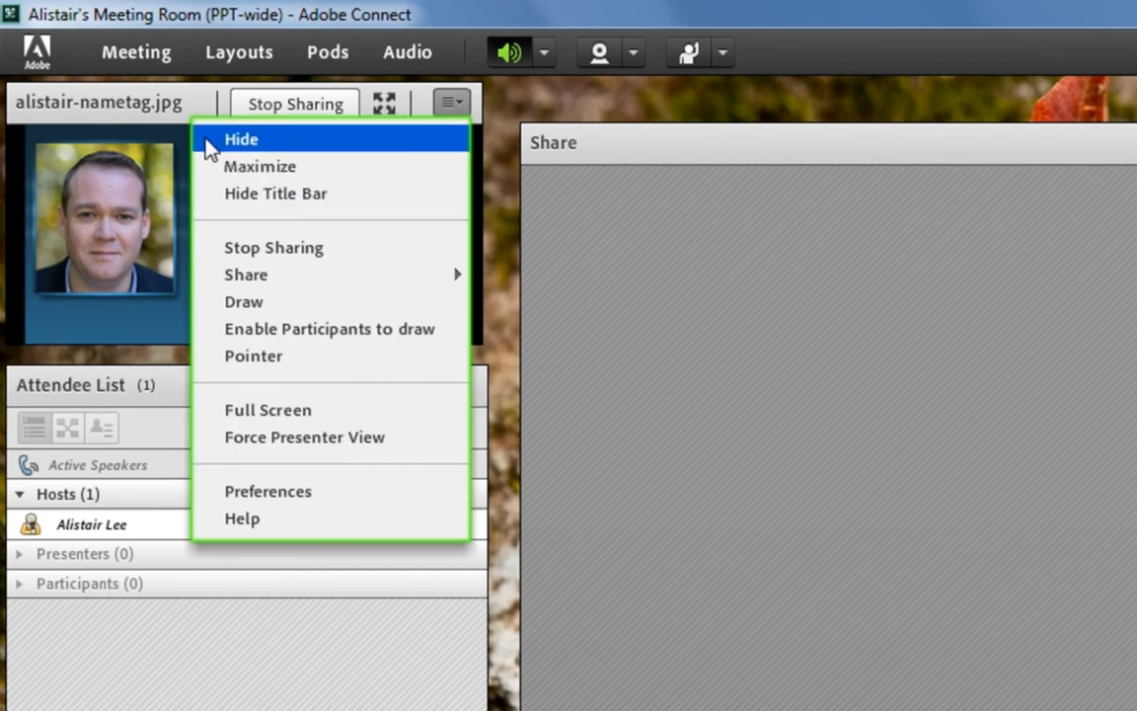
click(318, 209)
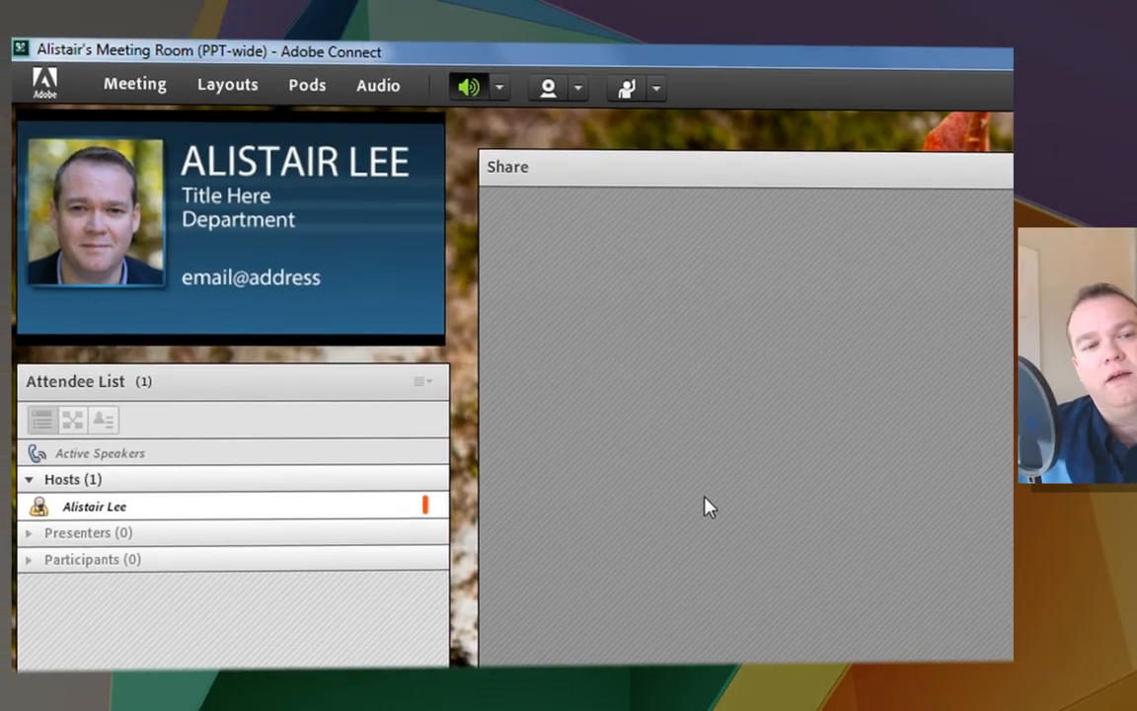